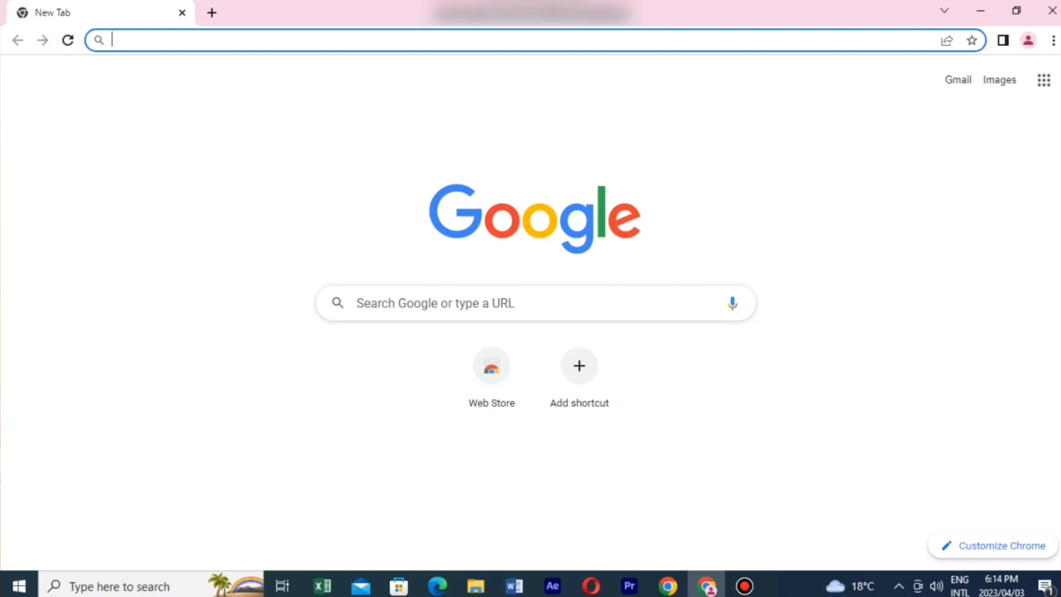
# Step: Return from the Gmail page to the new tab and search Google for 'gmail'
pyautogui.click(957, 80)
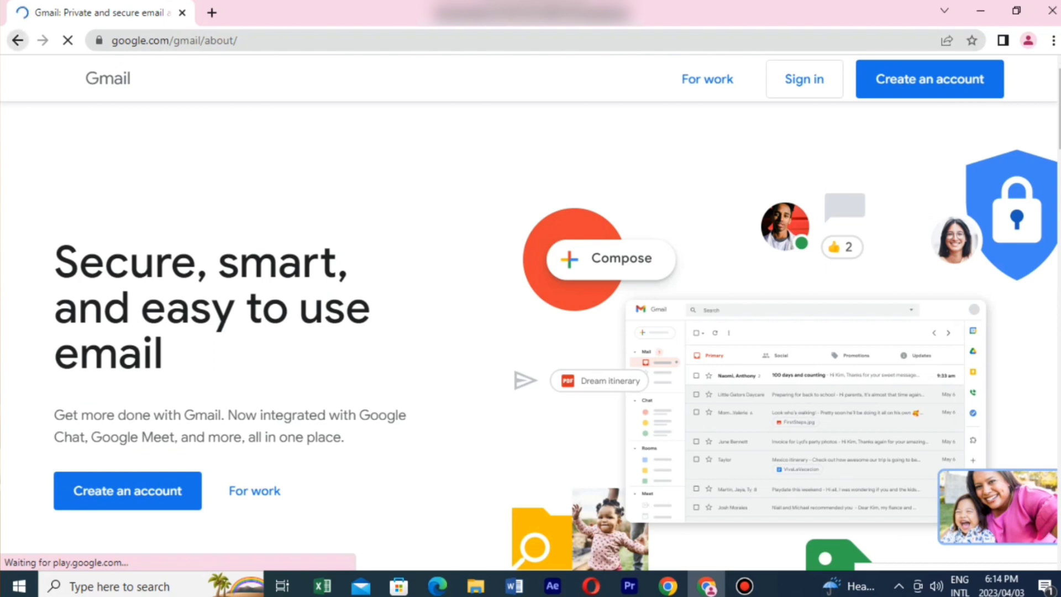
pyautogui.hotkey('alt', 'Left')
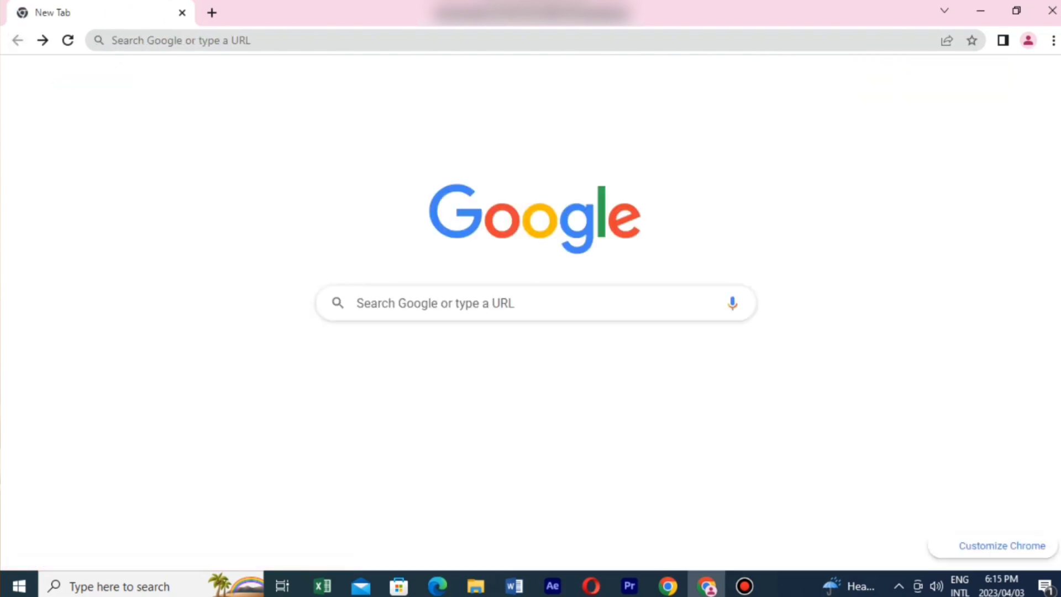
pyautogui.click(357, 303)
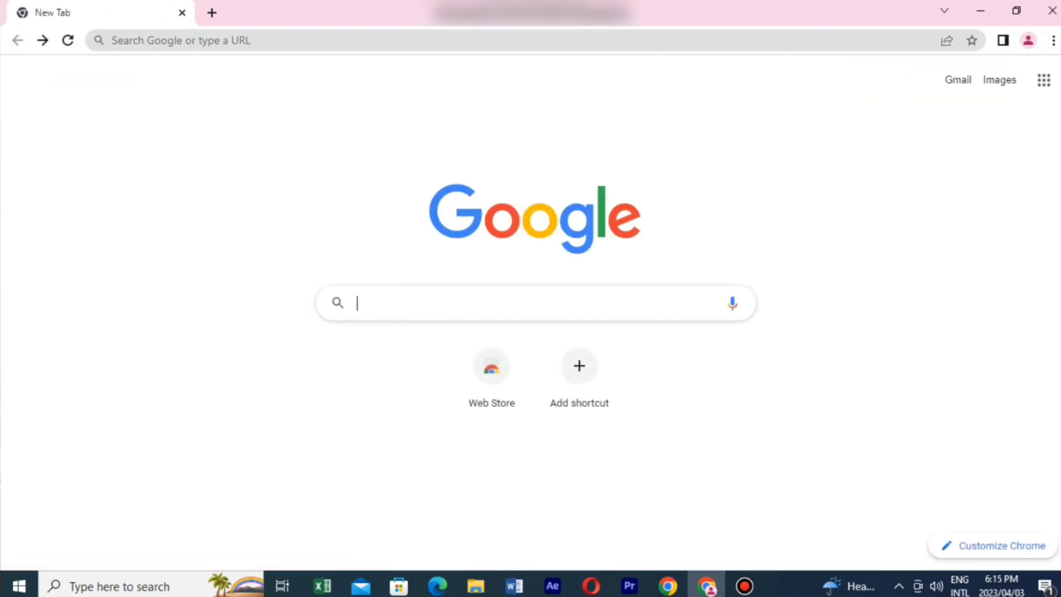
pyautogui.write('g')
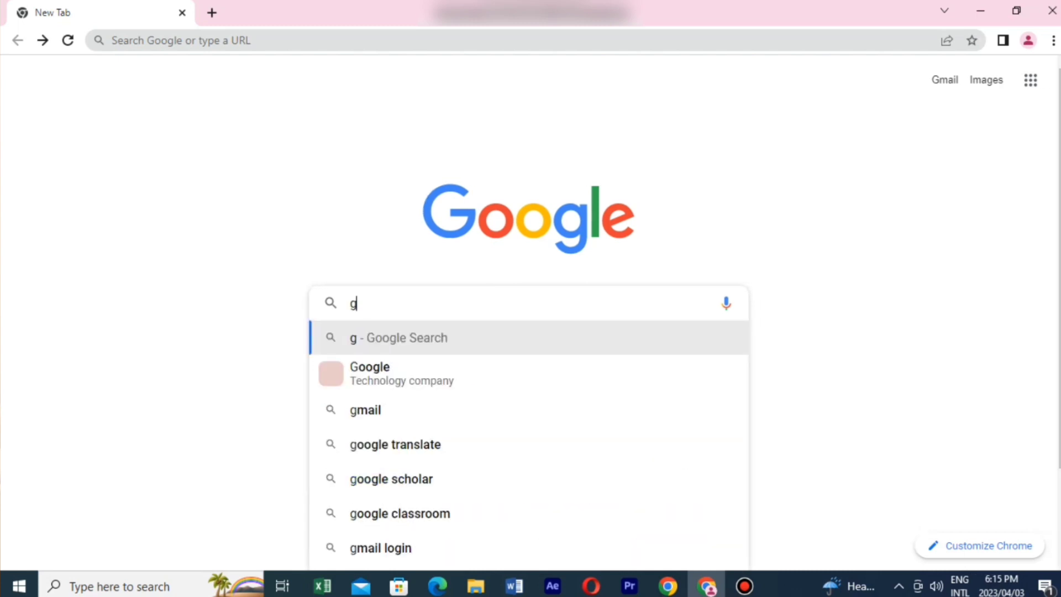
pyautogui.write('mail')
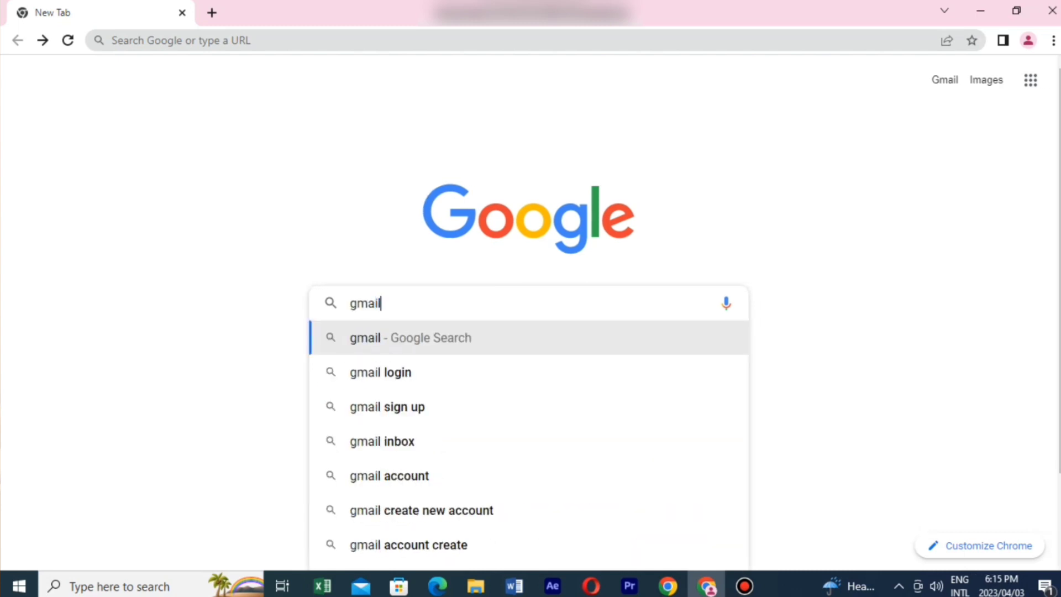
pyautogui.press('Return')
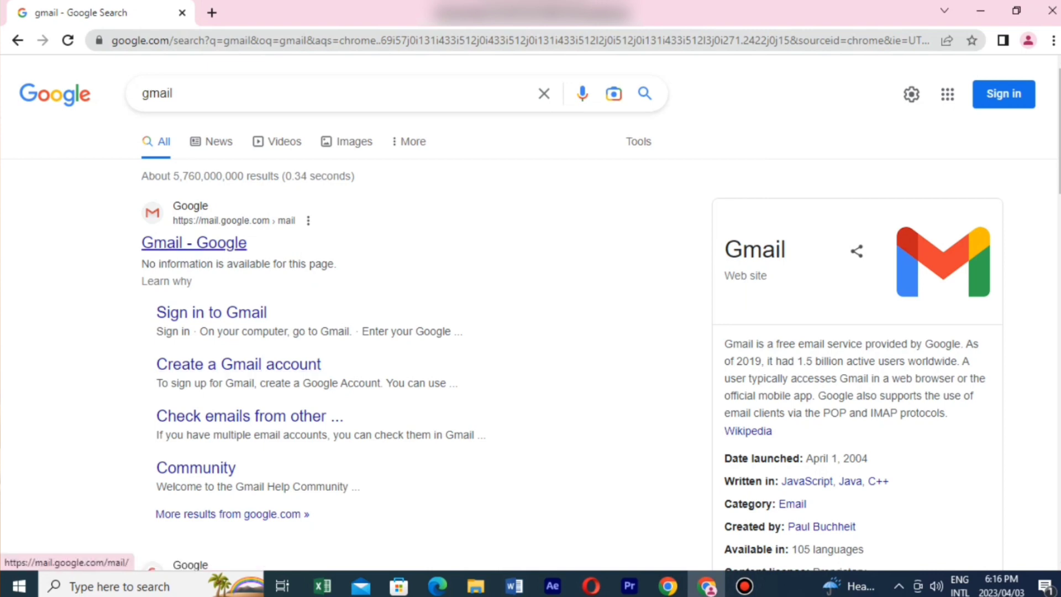
# Step: Open the 'Gmail - Google' search result to reach the Gmail about page
pyautogui.click(194, 243)
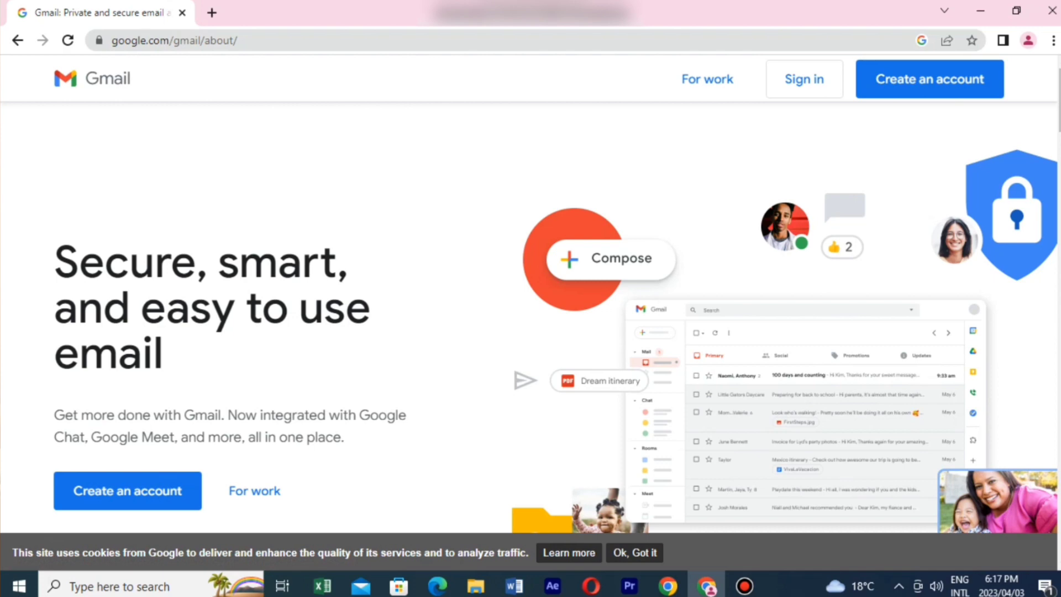
# Step: Choose 'Create an account' on the Gmail page to bring up the sign-up form
pyautogui.click(929, 79)
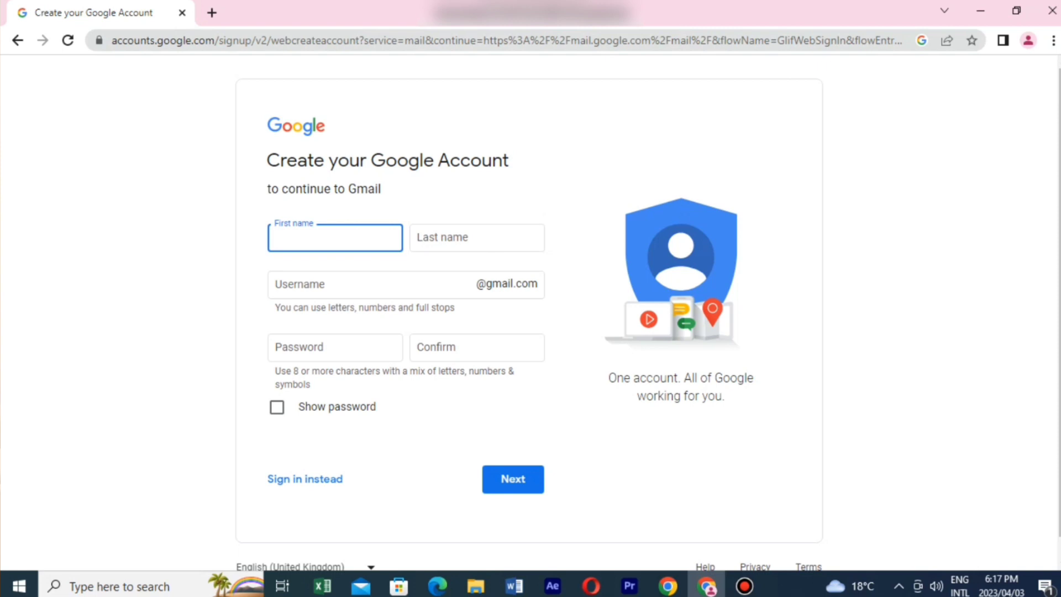
# Step: Enter the first name, last name and a desired username, which Google flags as taken
pyautogui.click(476, 237)
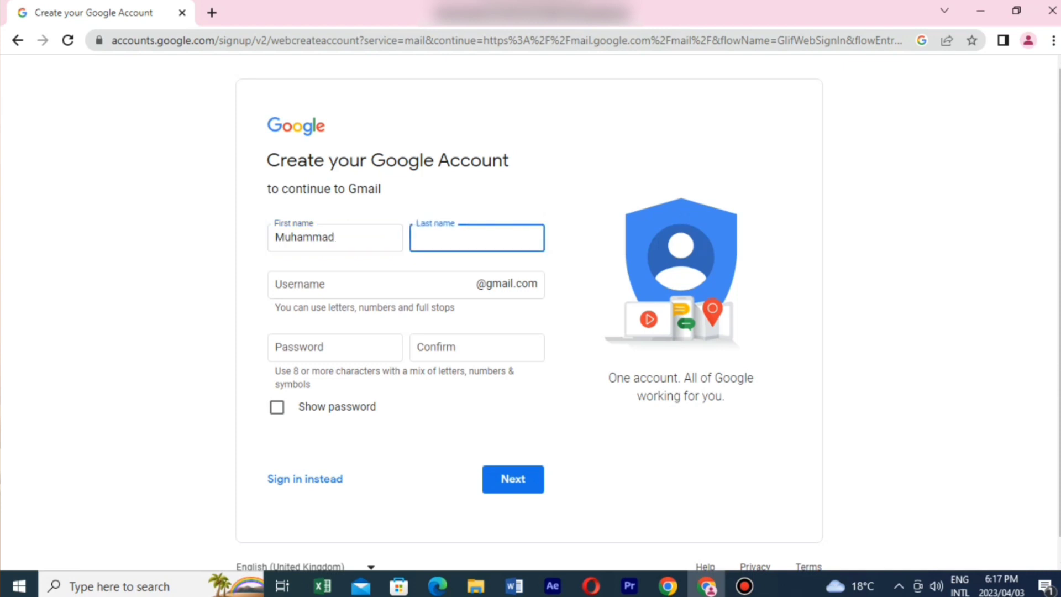
pyautogui.press('Tab')
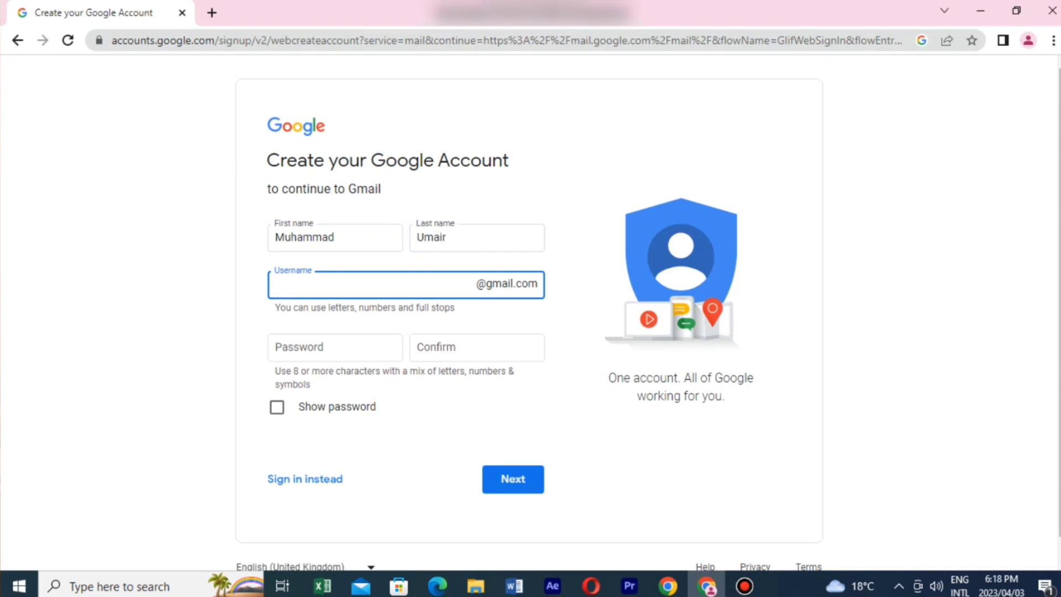
pyautogui.click(334, 347)
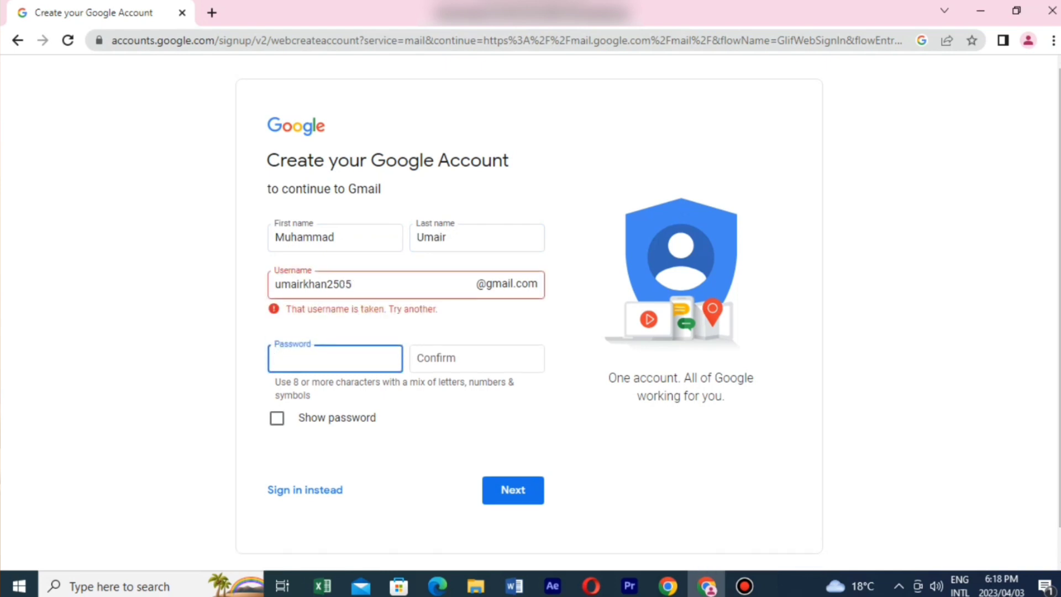
pyautogui.click(352, 284)
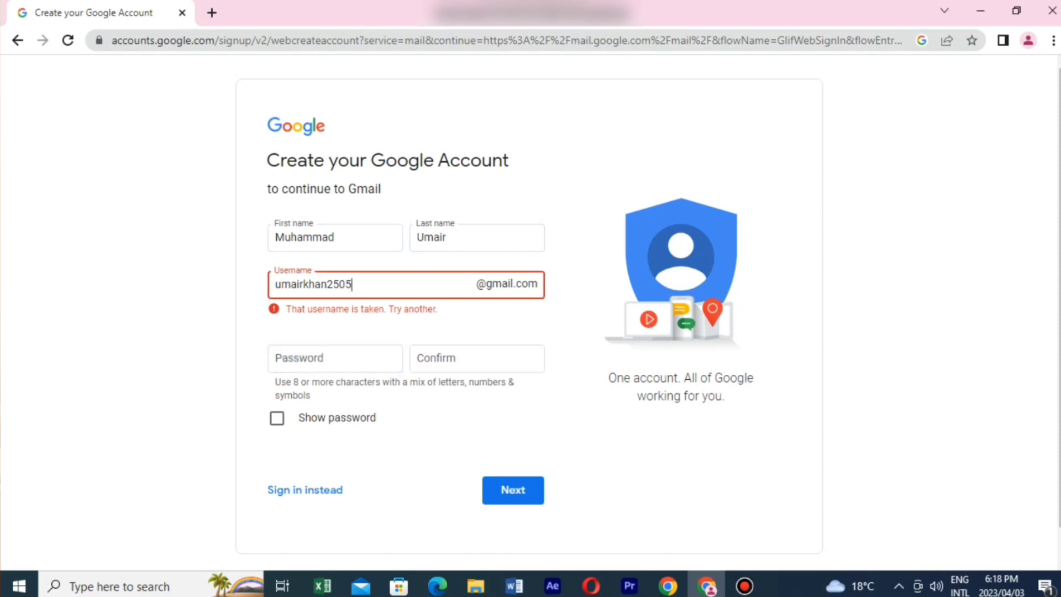
# Step: Append 55 to the username, enter and confirm the account password, and submit
pyautogui.press('Tab')
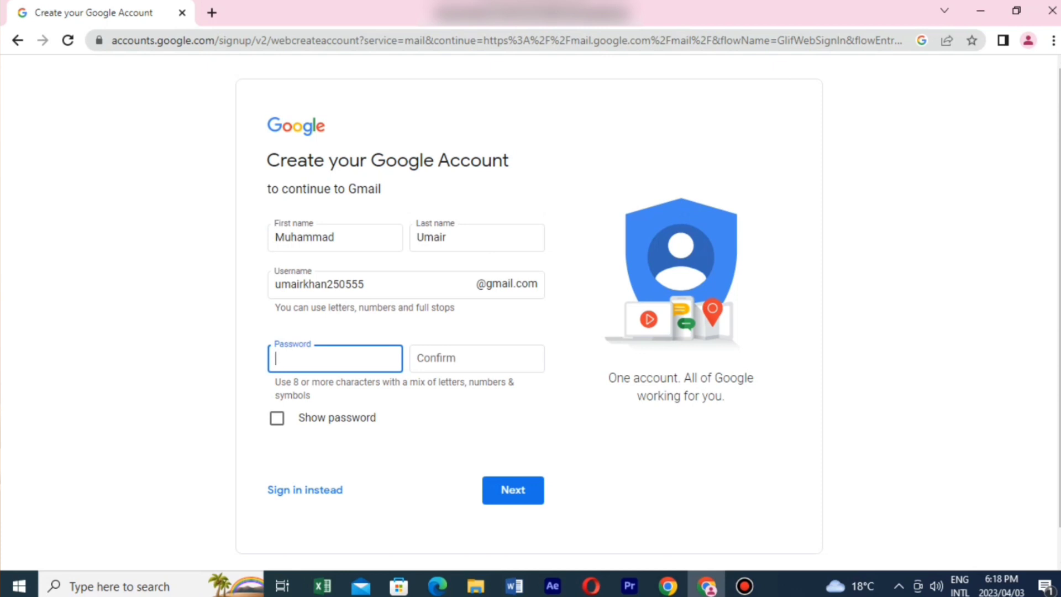
pyautogui.write('••••••••••')
pyautogui.click(476, 358)
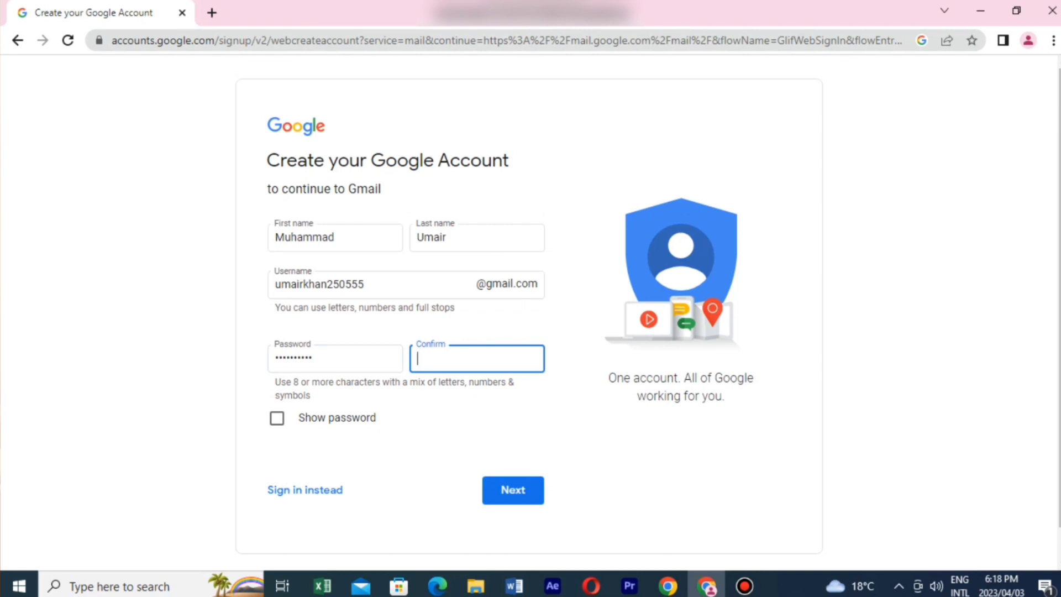
pyautogui.write('••••••••••')
pyautogui.press('Return')
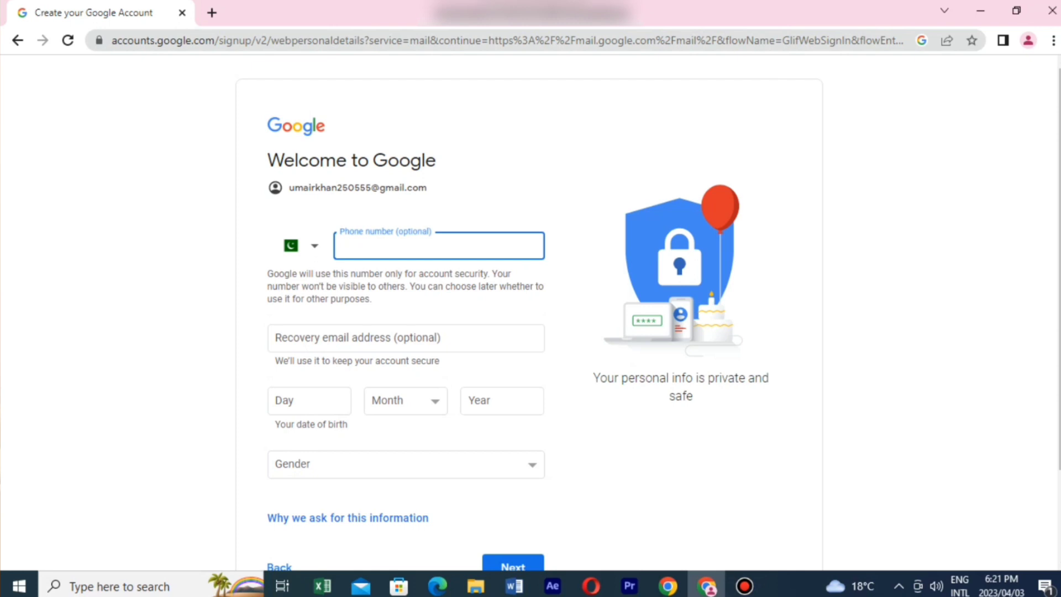
pyautogui.click(308, 401)
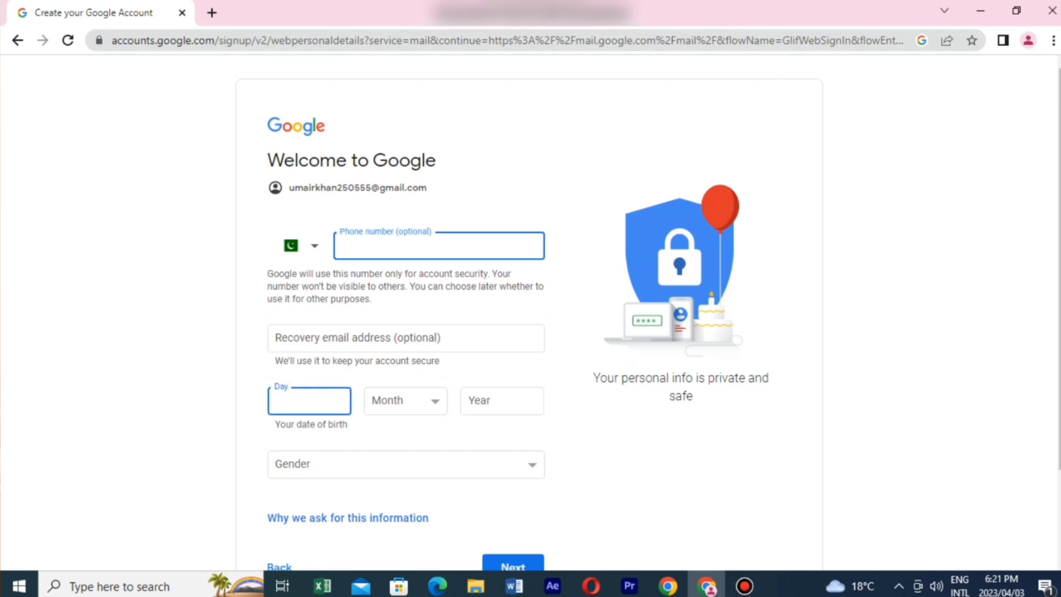
pyautogui.press('Tab')
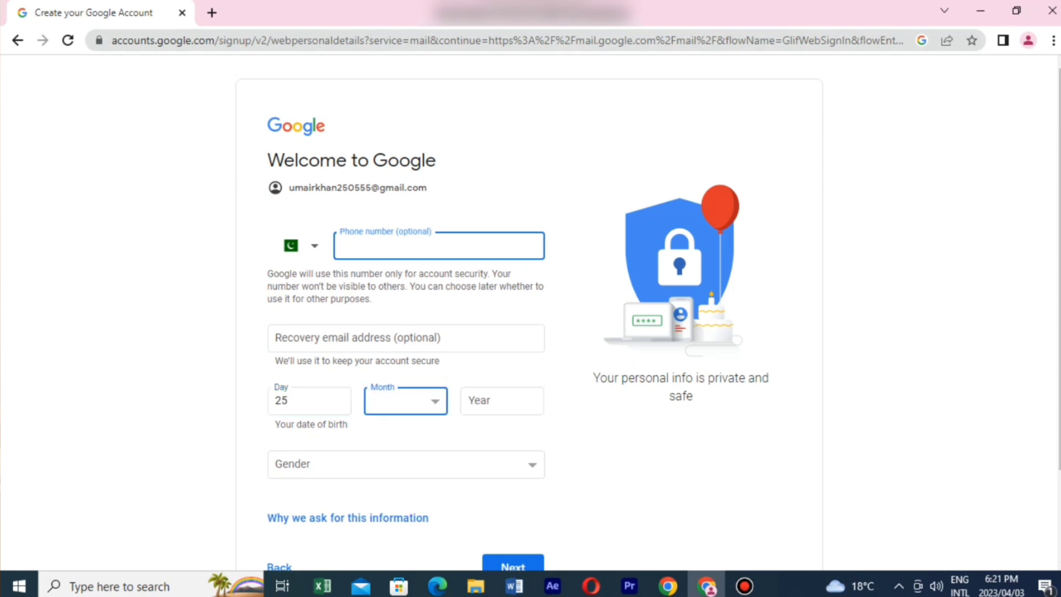
pyautogui.press('Tab')
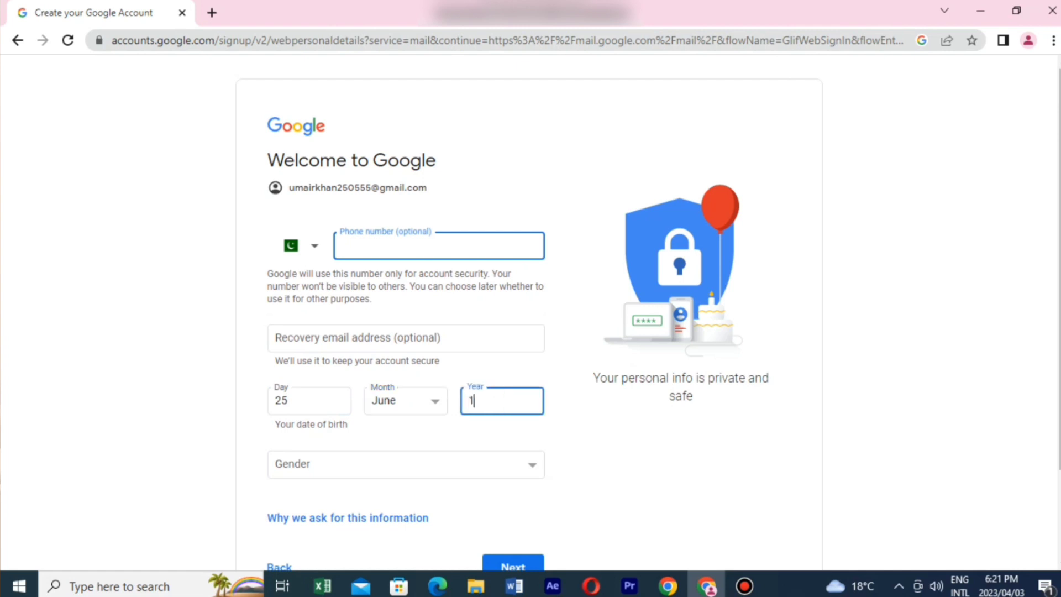
# Step: Select Male as the gender and submit the personal details
pyautogui.click(407, 464)
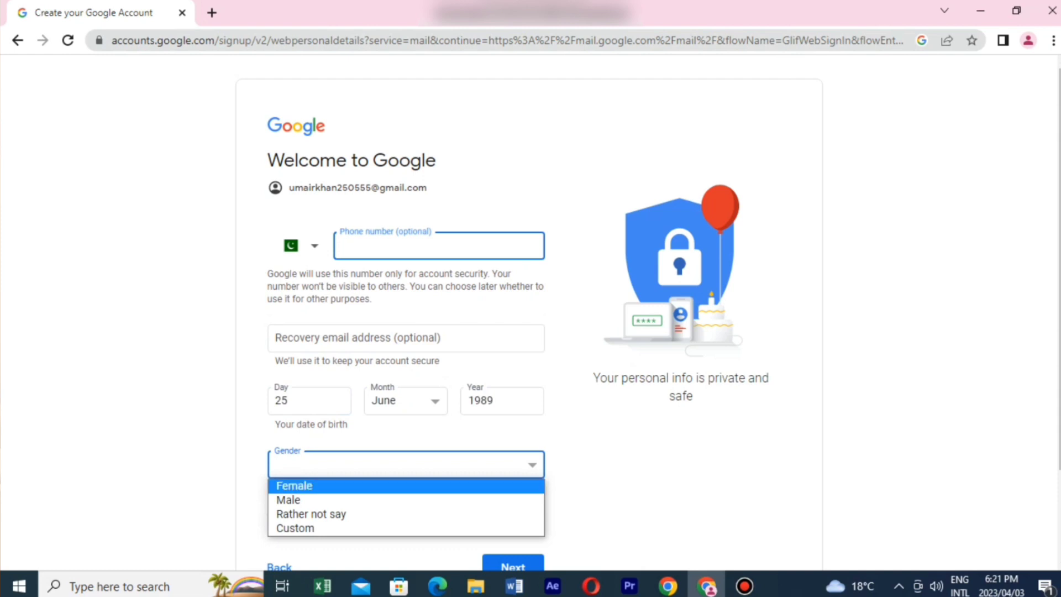
pyautogui.press('Down')
pyautogui.press('Return')
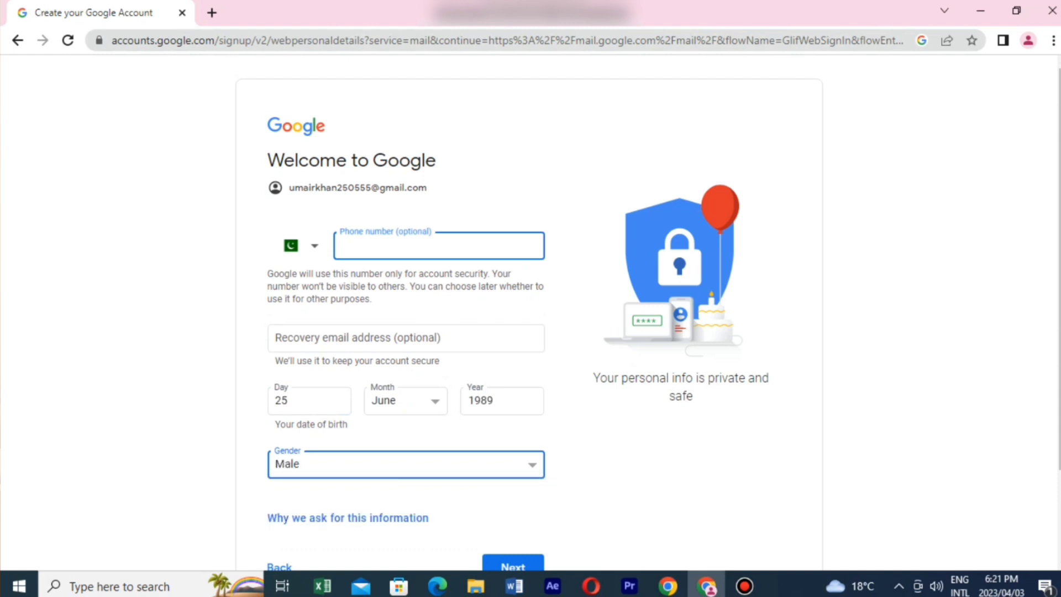
pyautogui.scroll(-2, 530, 315)
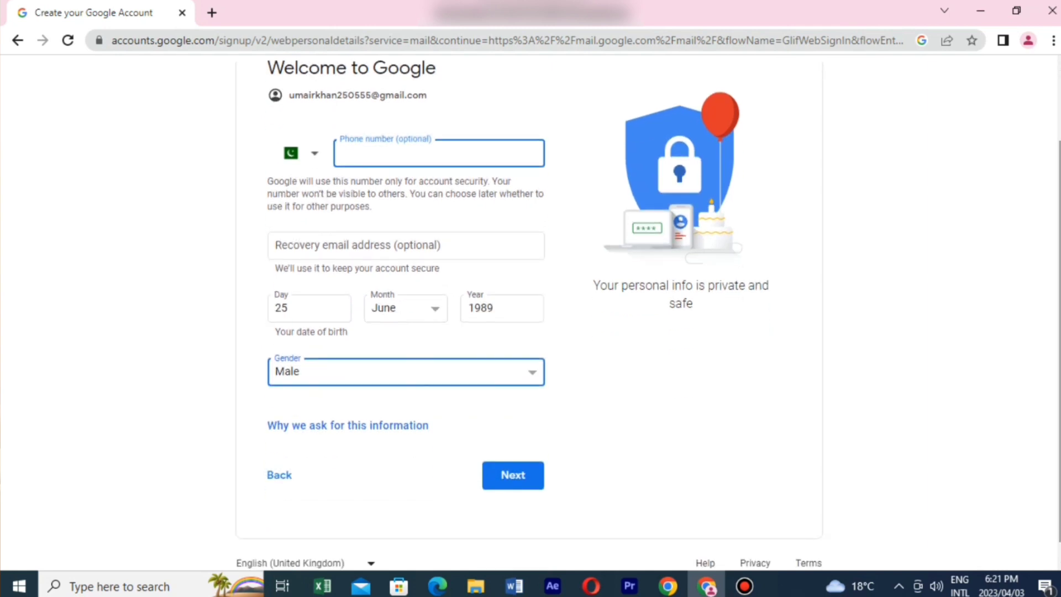
pyautogui.press('Return')
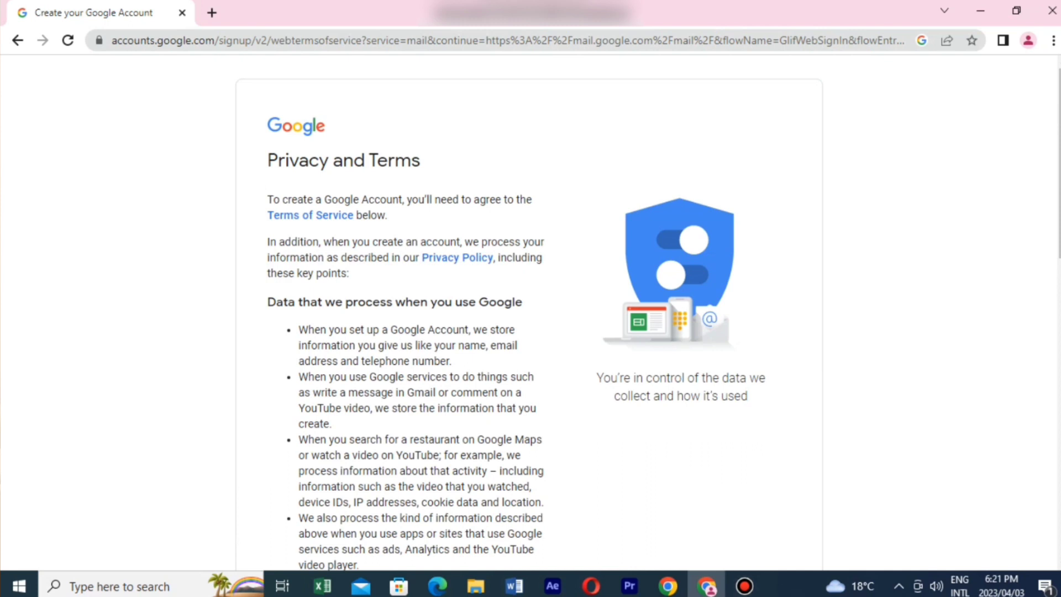
# Step: Scroll to the bottom of the Privacy and Terms page and agree to create the account
pyautogui.scroll(-2, 528, 315)
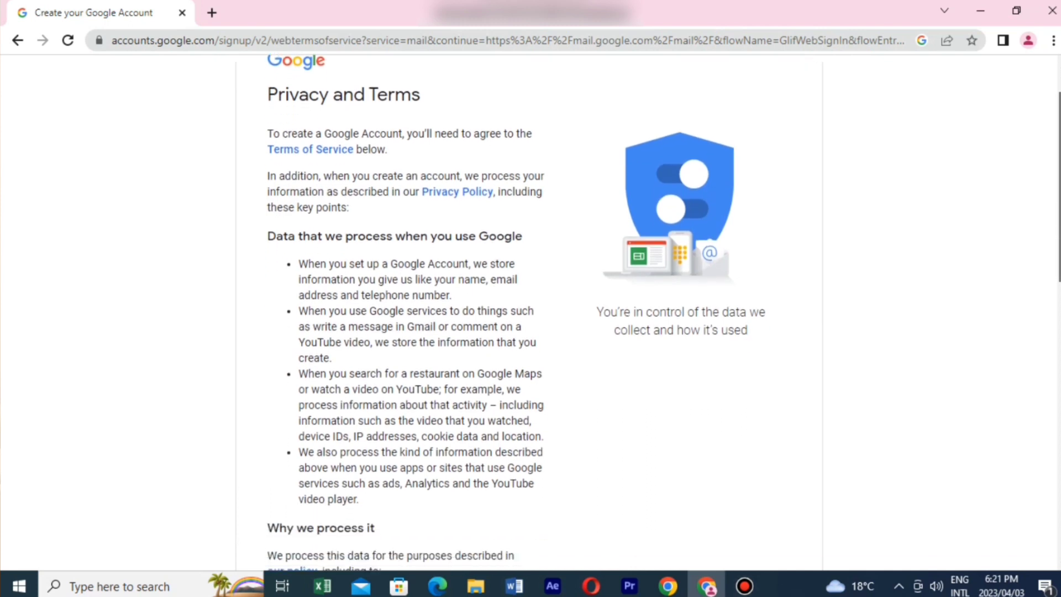
pyautogui.scroll(-4, 528, 314)
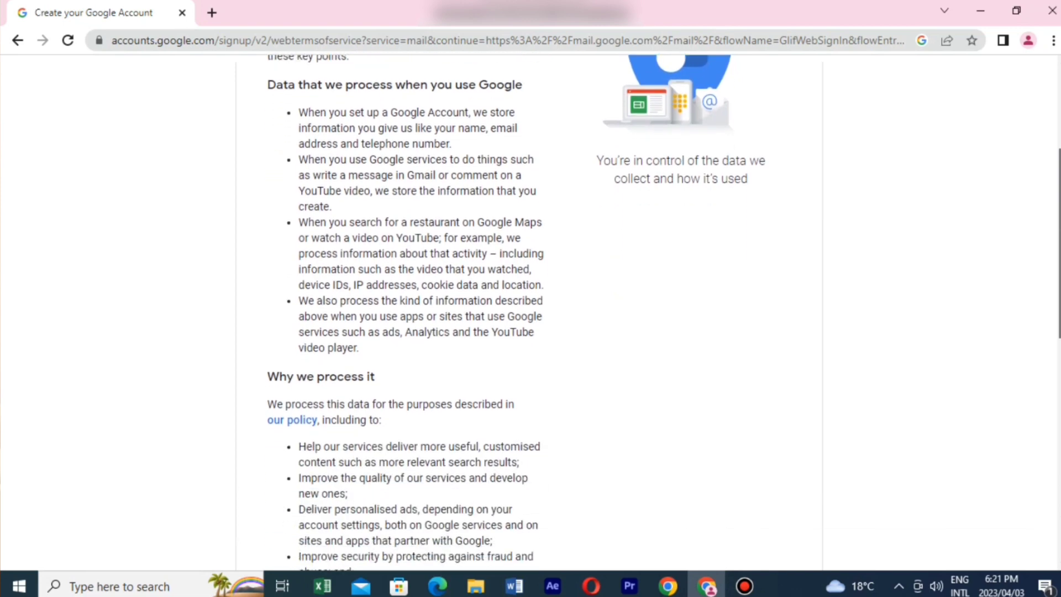
pyautogui.scroll(-10, 406, 315)
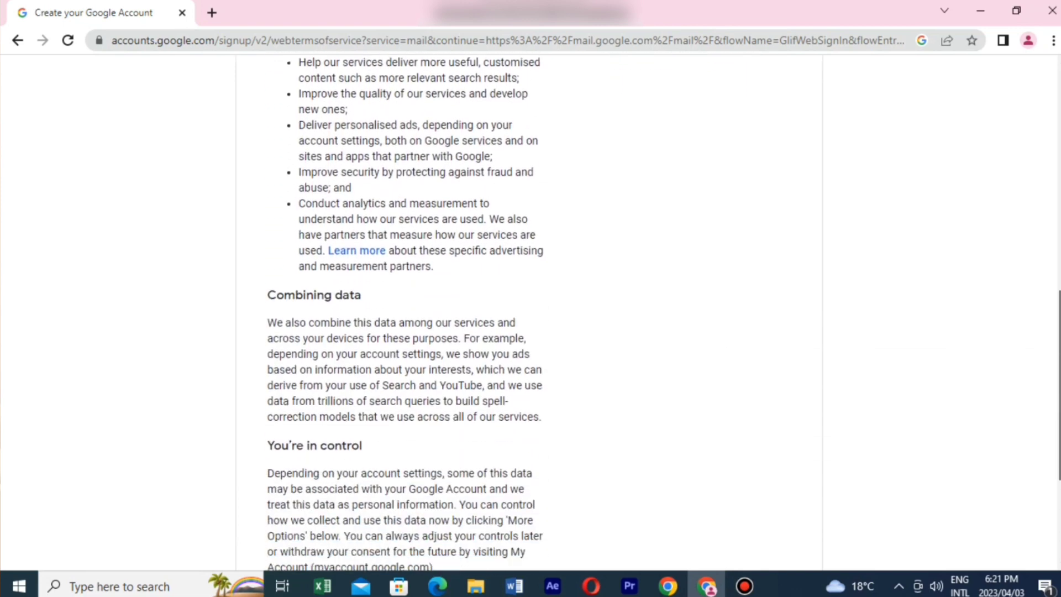
pyautogui.scroll(-1, 527, 315)
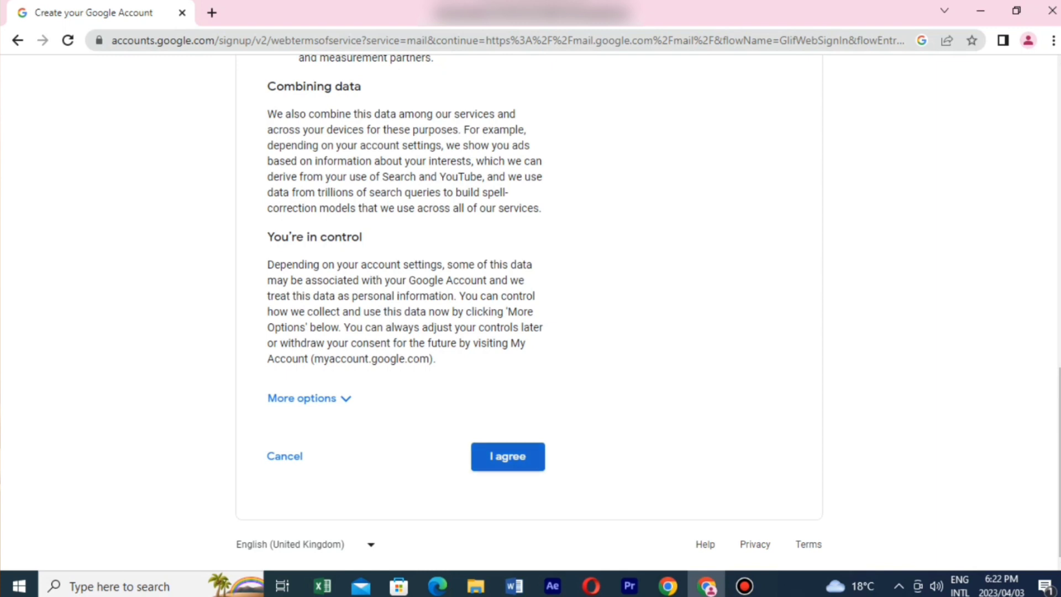
pyautogui.click(508, 456)
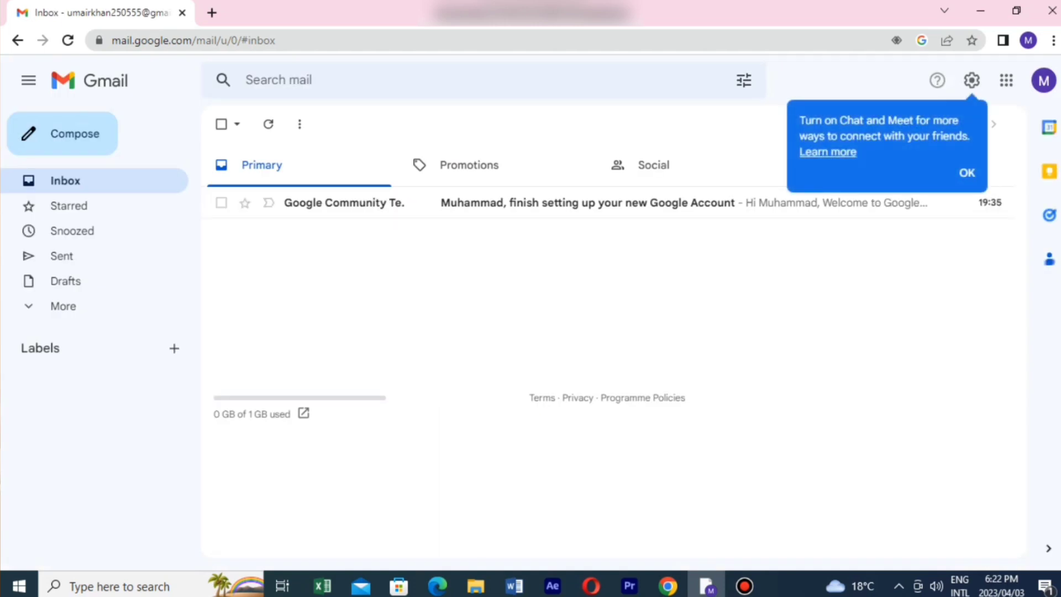
# Step: Dismiss the Chat and Meet notice, read the Google welcome email, then show Google apps in a new tab
pyautogui.click(966, 172)
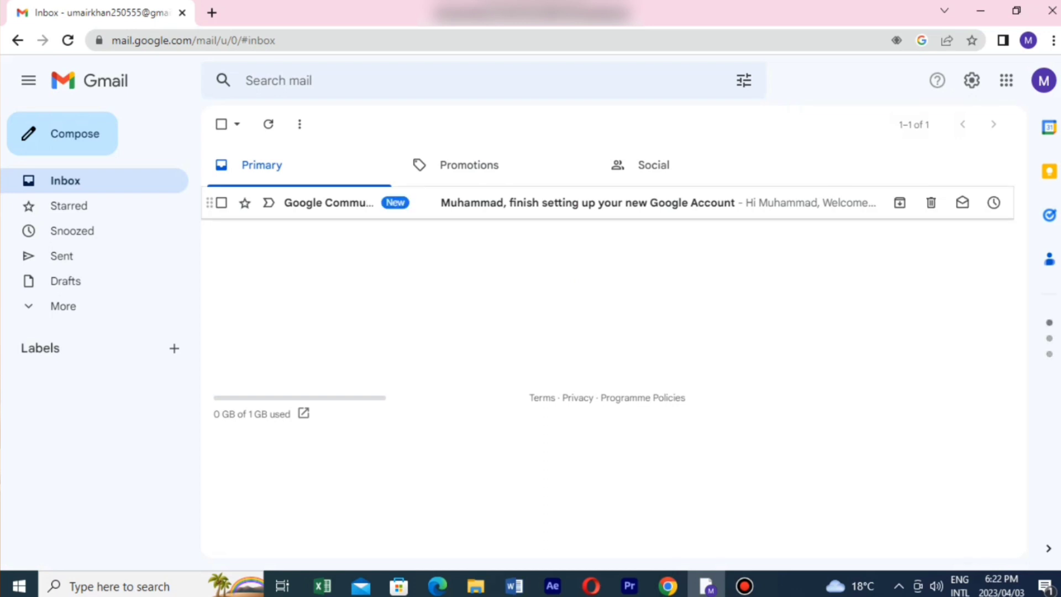
pyautogui.click(587, 202)
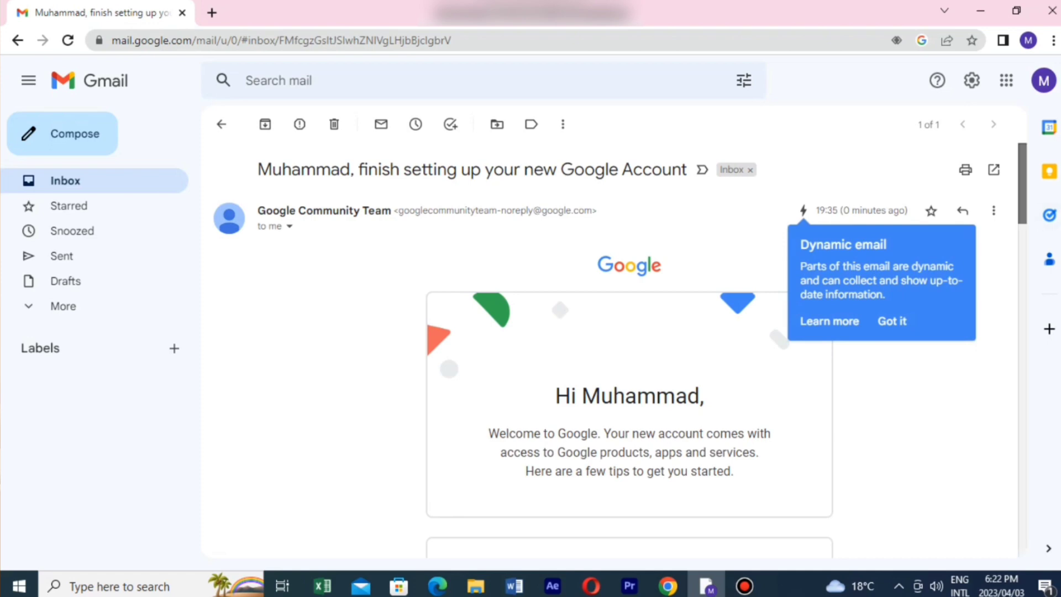
pyautogui.scroll(-15, 613, 348)
pyautogui.scroll(10, 613, 348)
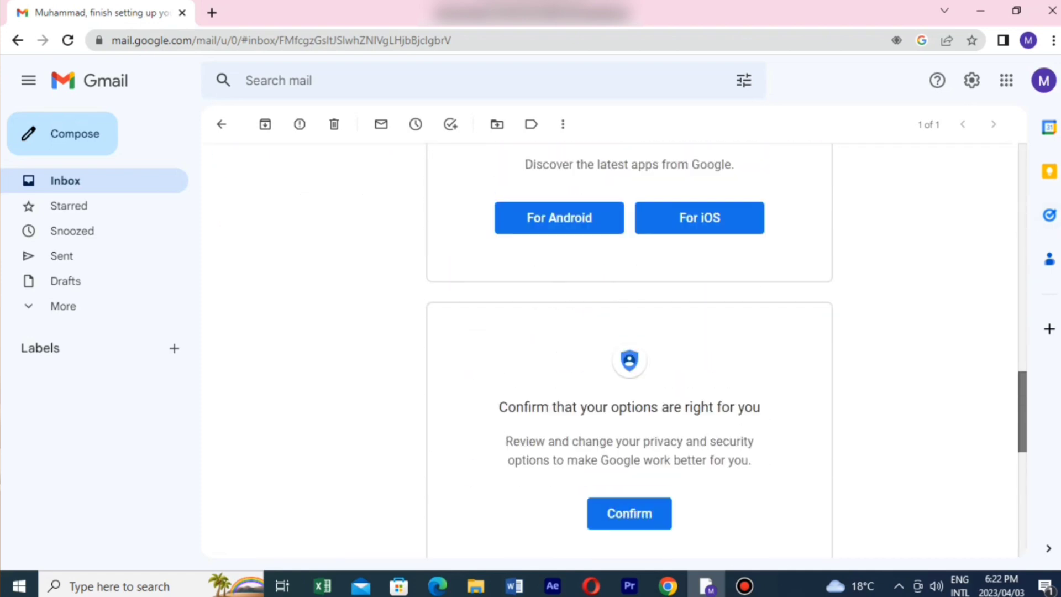
pyautogui.scroll(10, 614, 348)
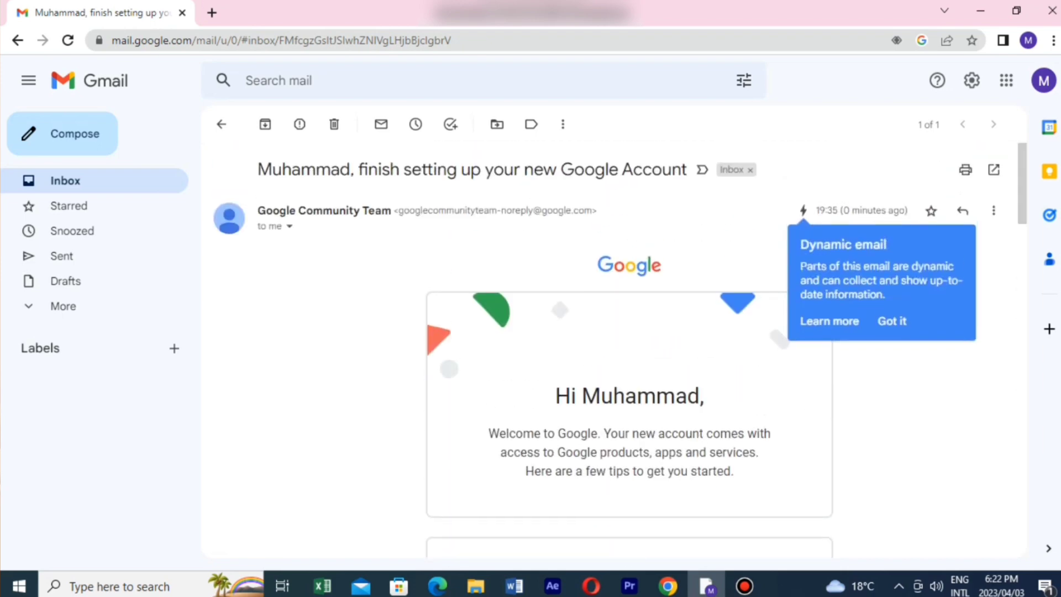
pyautogui.click(211, 12)
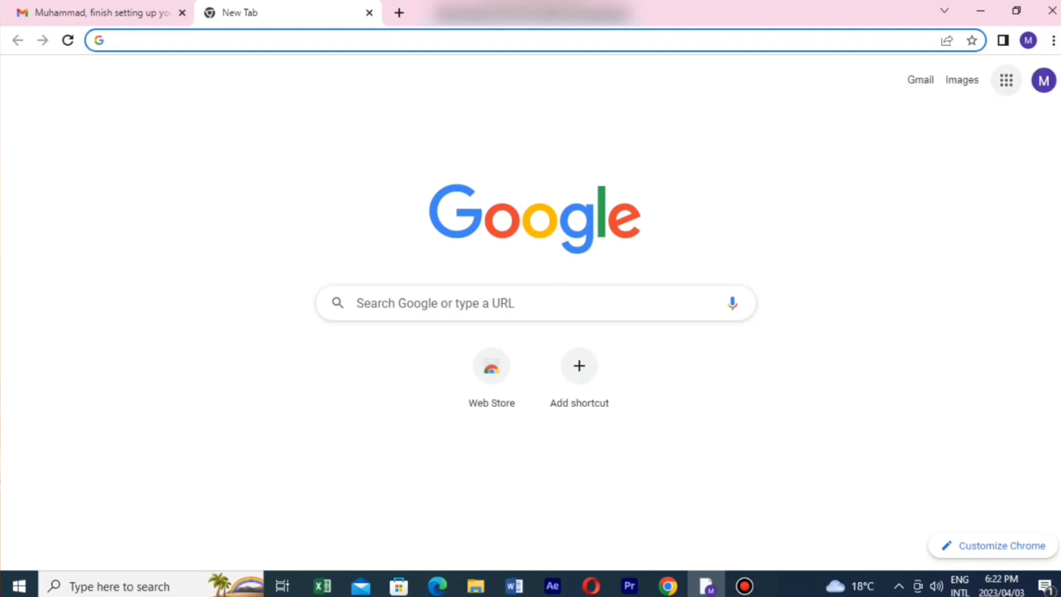
pyautogui.click(1006, 80)
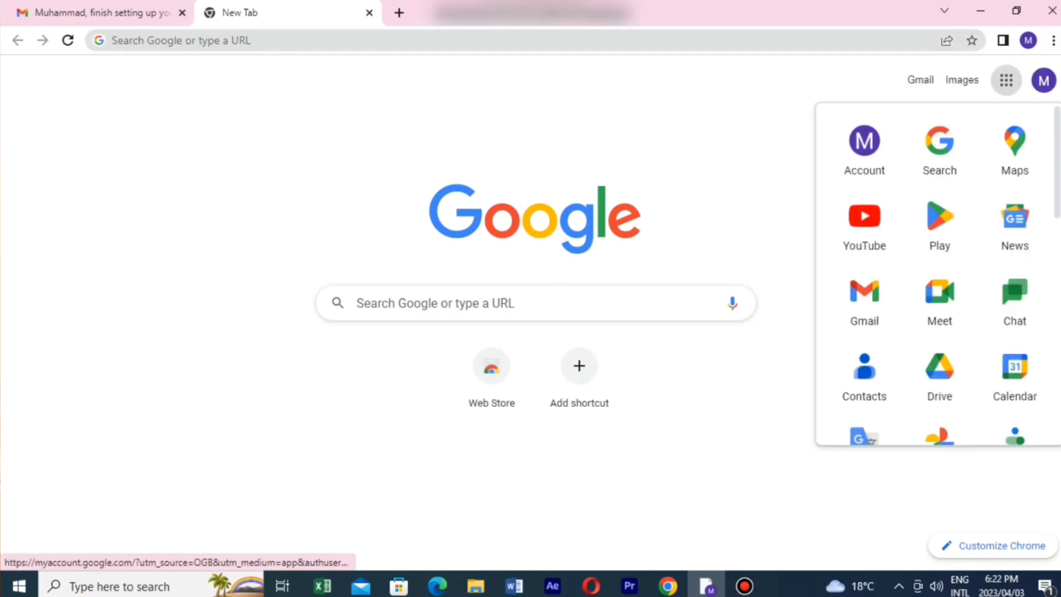